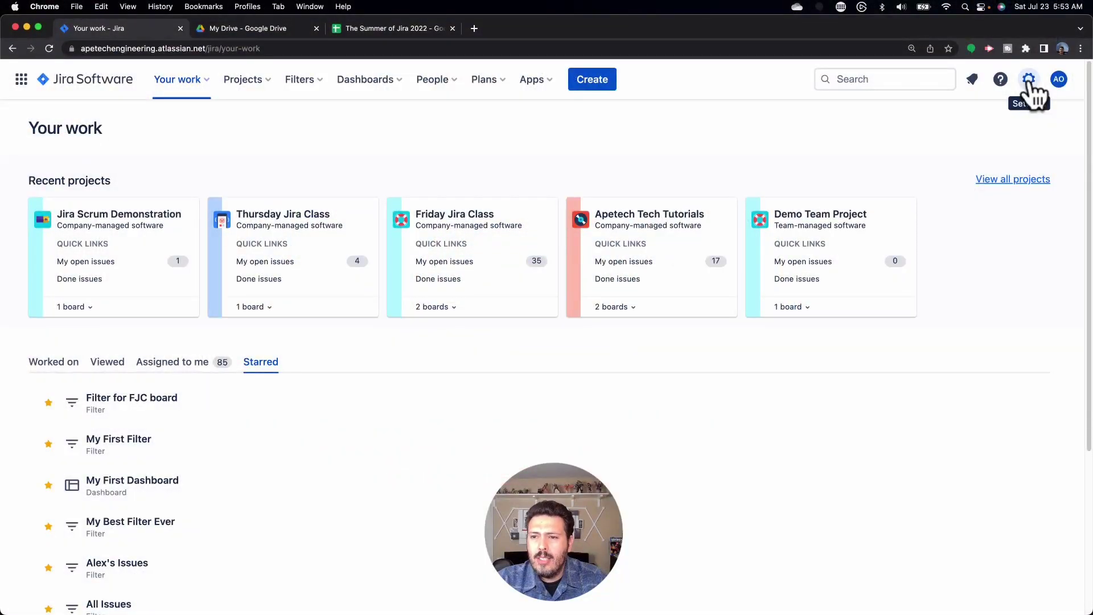
- Open the site's user management and review the organization's user list and groups
left_click(1028, 80)
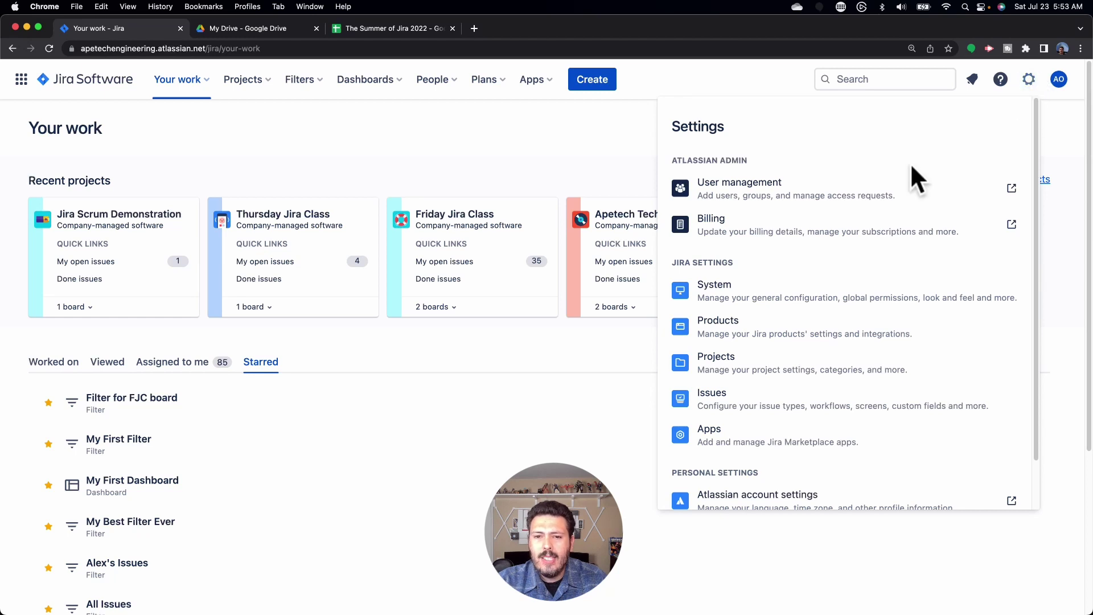
left_click(728, 192)
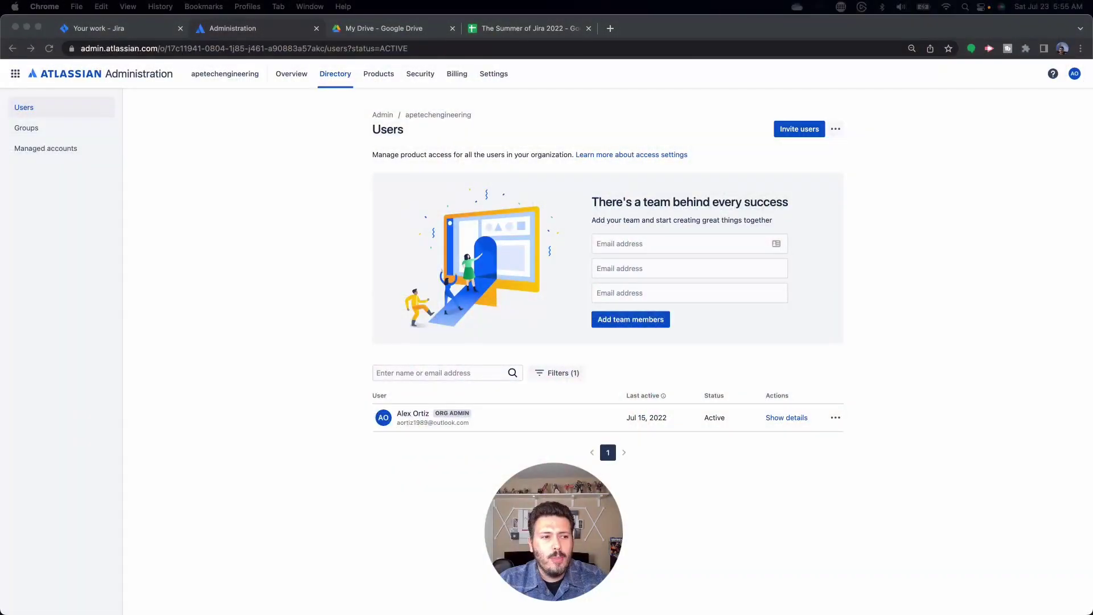
left_click(30, 131)
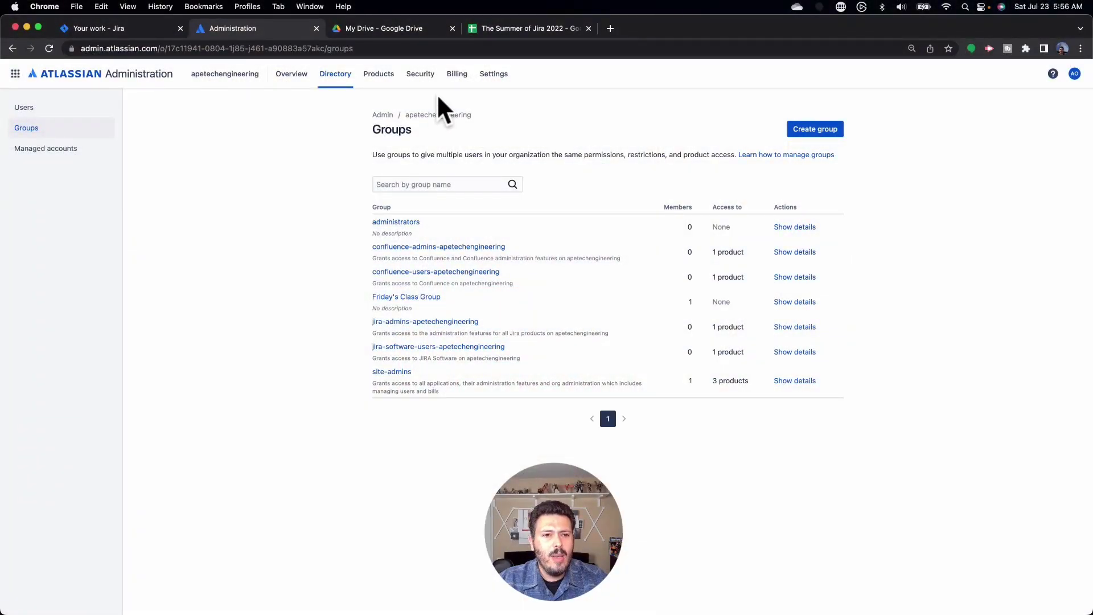
- In the Thursday Jira Class project settings, view the People page and its Add people form, then dismiss the form
left_click(130, 41)
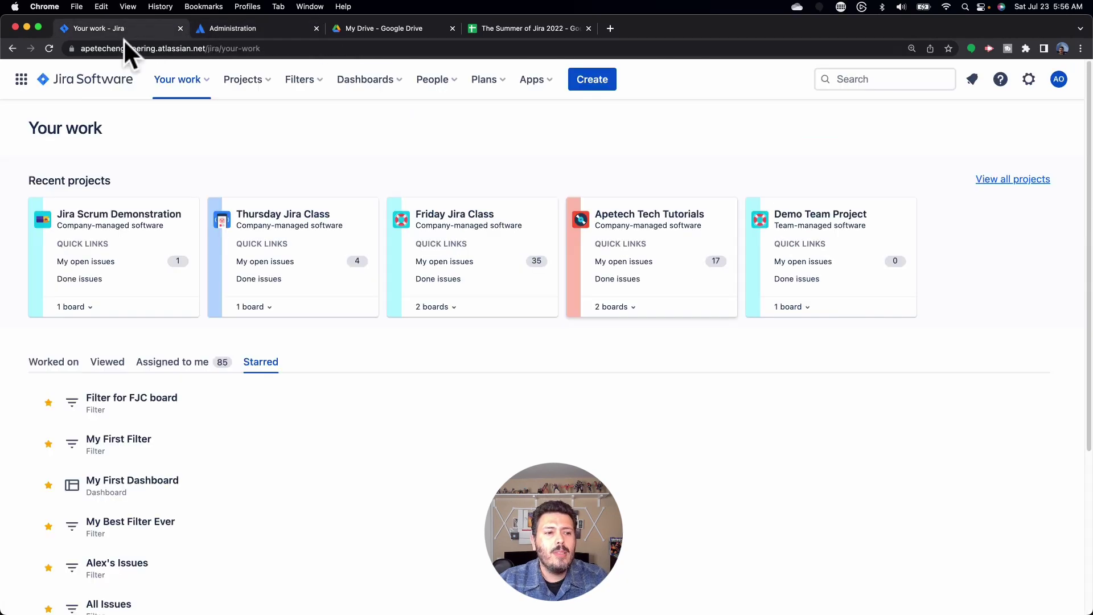
left_click(280, 216)
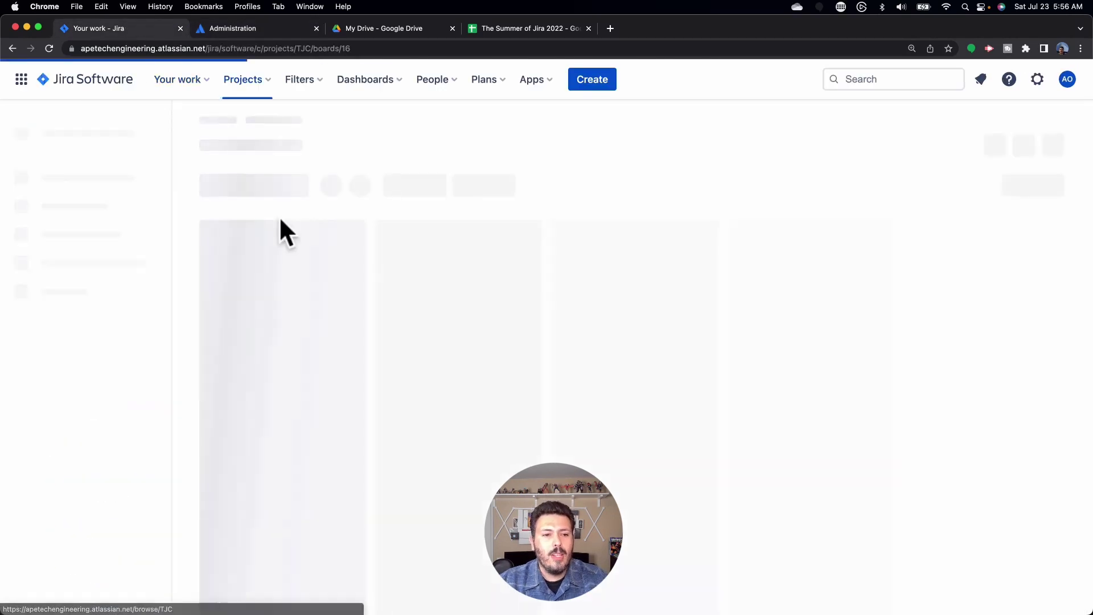
scroll(74, 347, "down", 3)
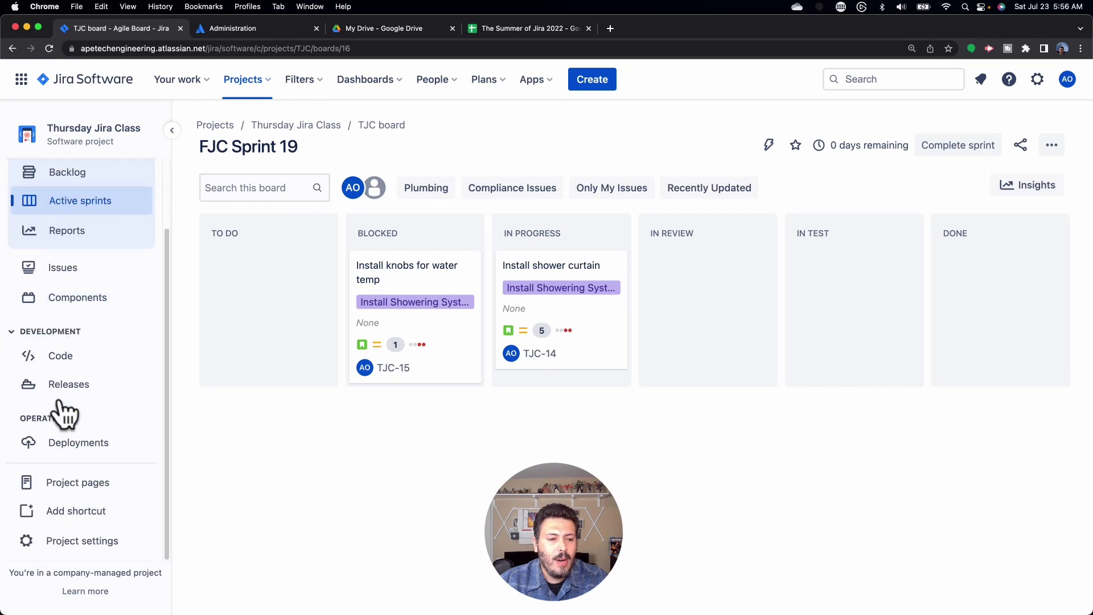
left_click(66, 541)
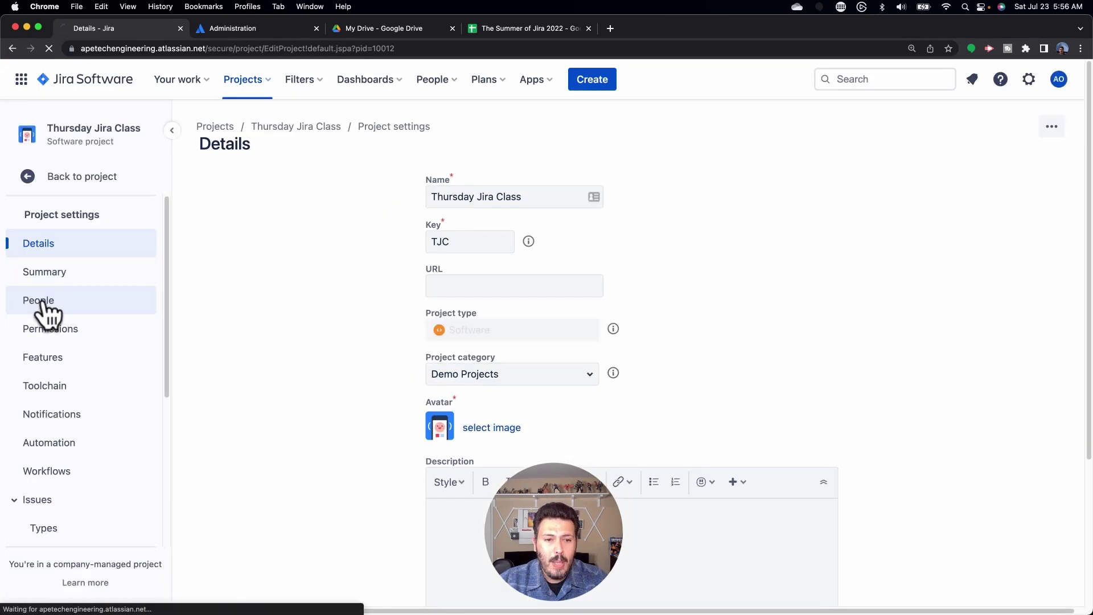
left_click(40, 301)
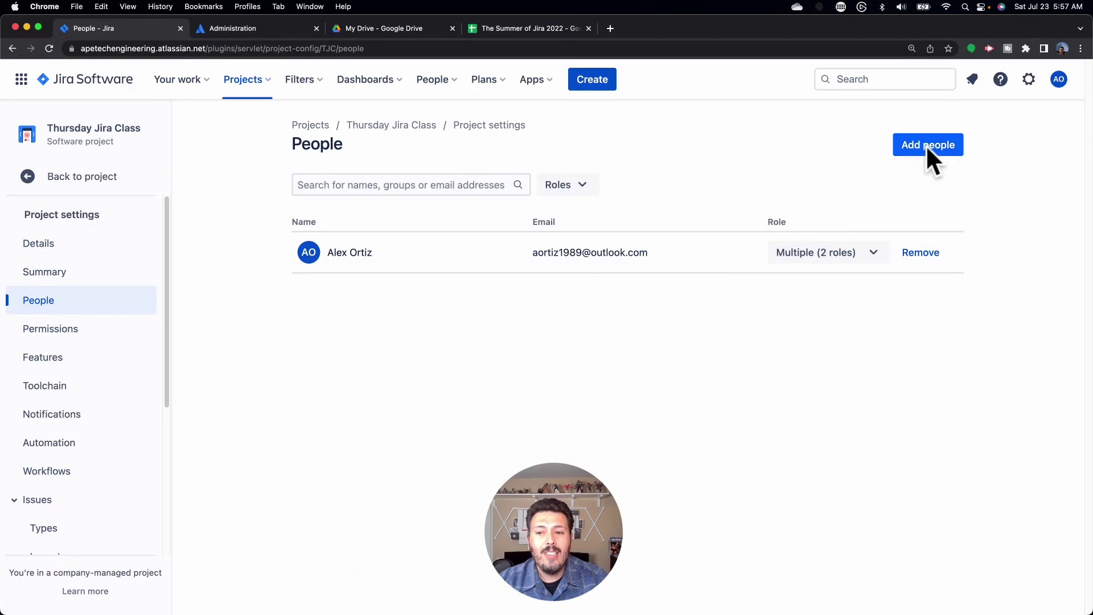
left_click(927, 146)
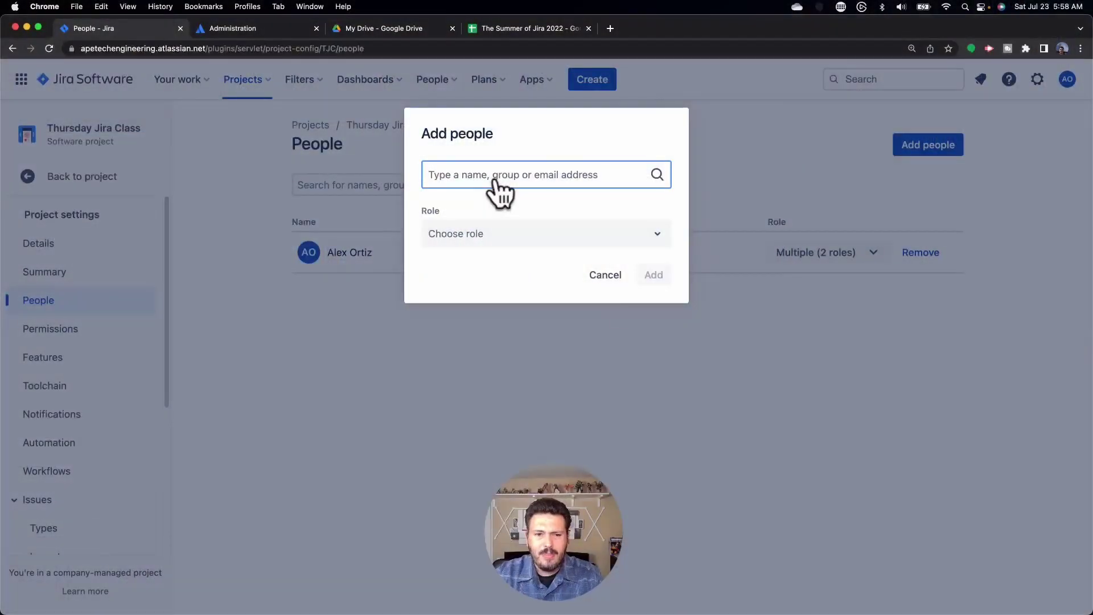
left_click(598, 275)
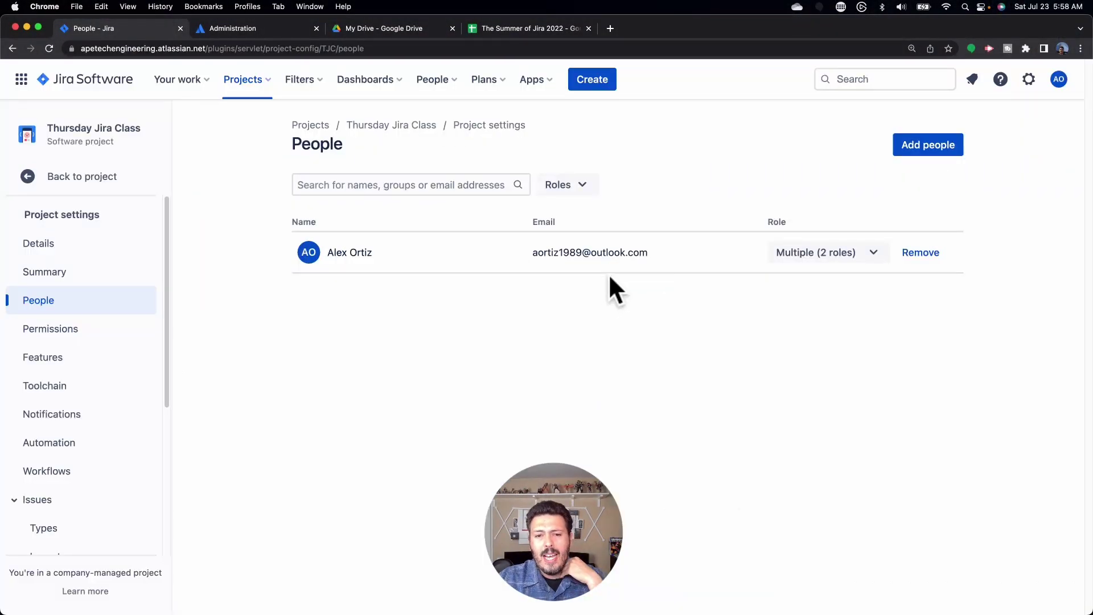
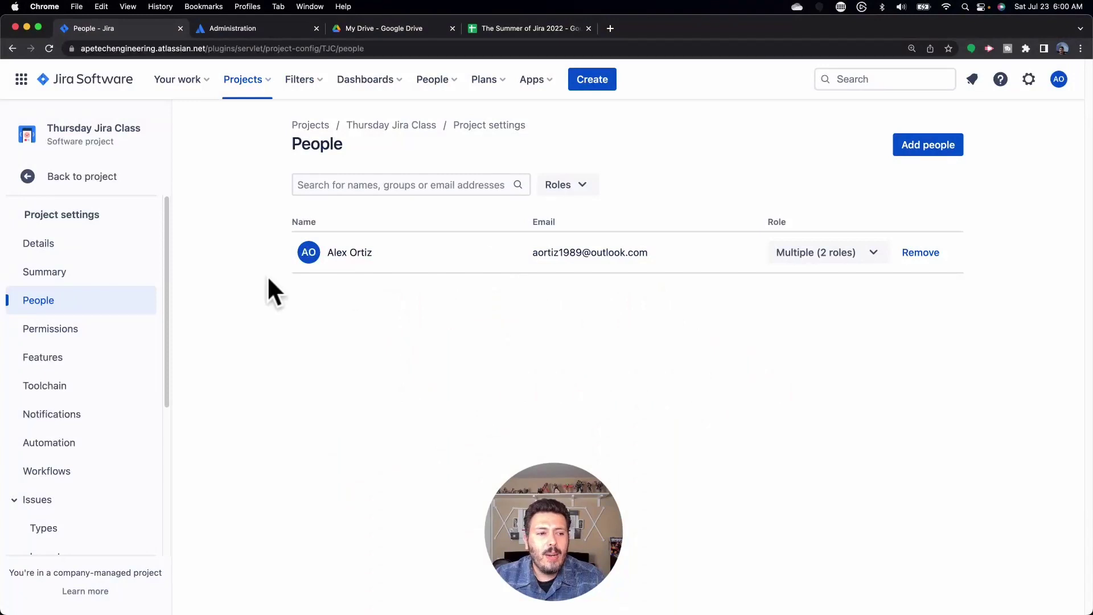
- Open the Create issue screen of the FJC: Scrum Default Screen Scheme and check its fields for "team"
scroll(85, 434, "down", 2)
scroll(63, 447, "down", 5)
left_click(64, 340)
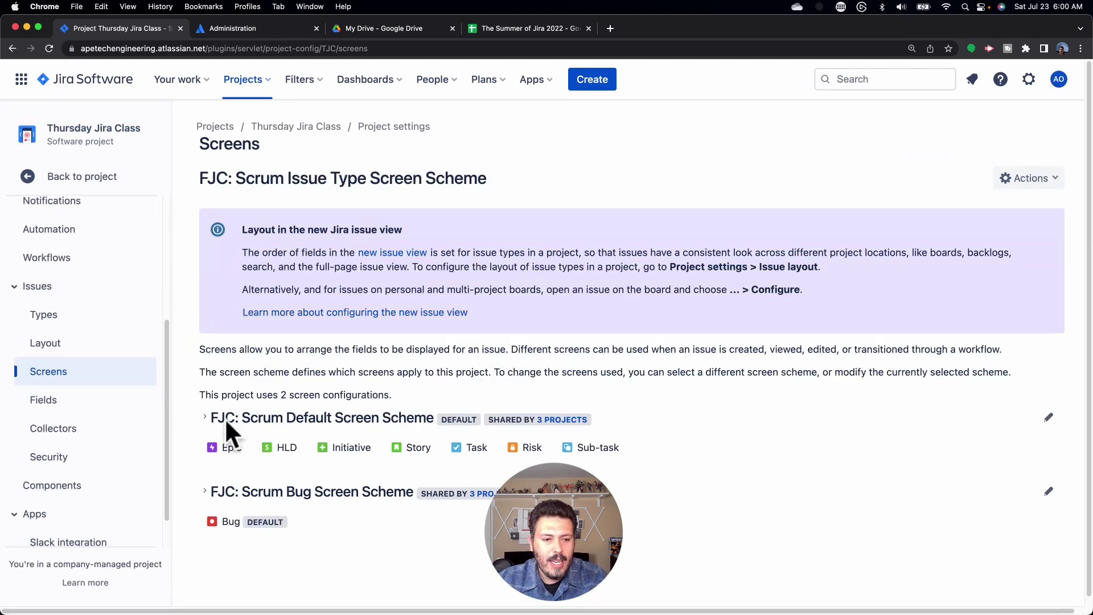
left_click(209, 419)
left_click(649, 491)
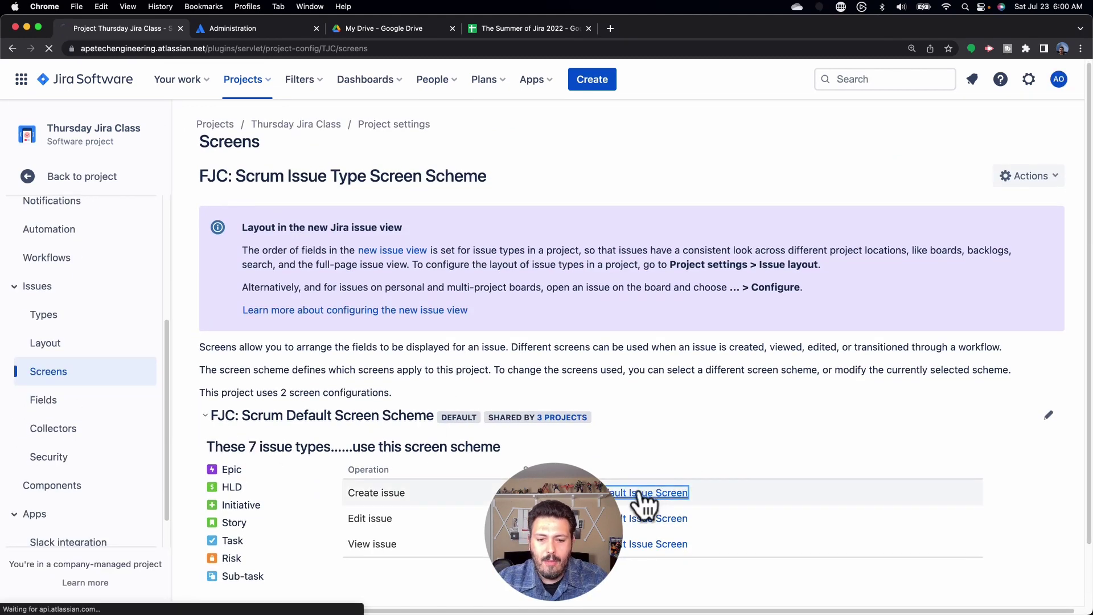
scroll(495, 454, "down", 15)
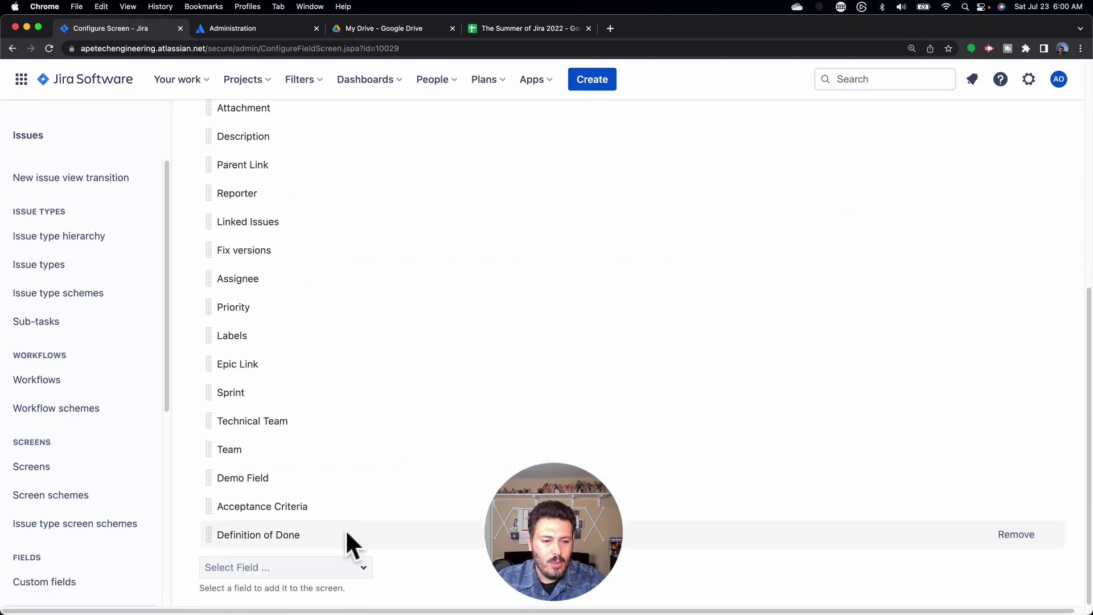
left_click(328, 563)
type("team")
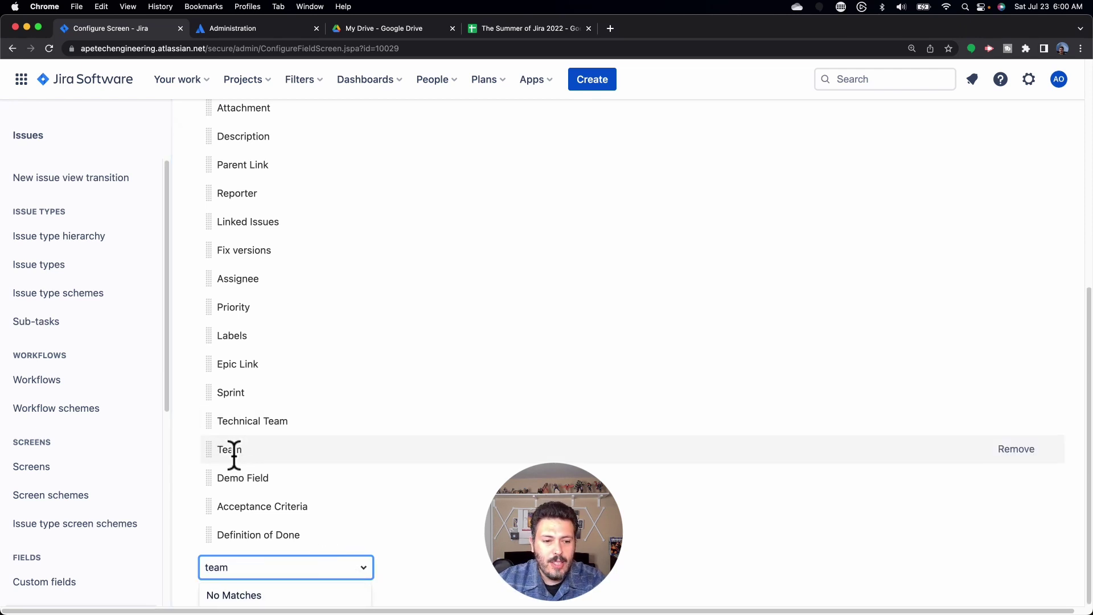
scroll(234, 454, "up", 7)
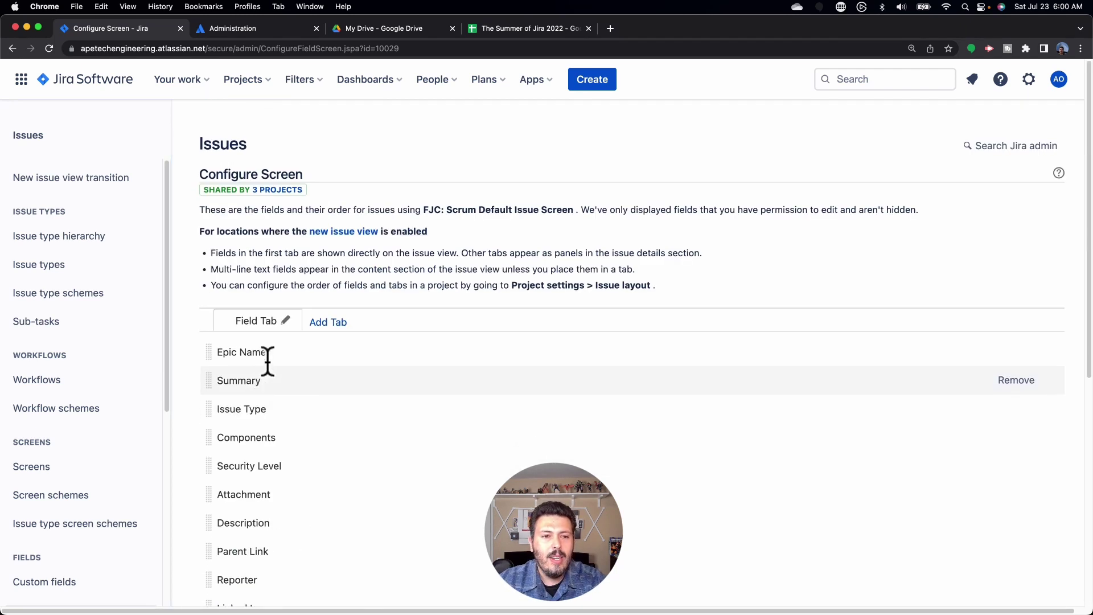
- On the Thursday Jira Class board, set the Team field of the issue "Install knobs for water temp" to Demo Team
left_click(240, 81)
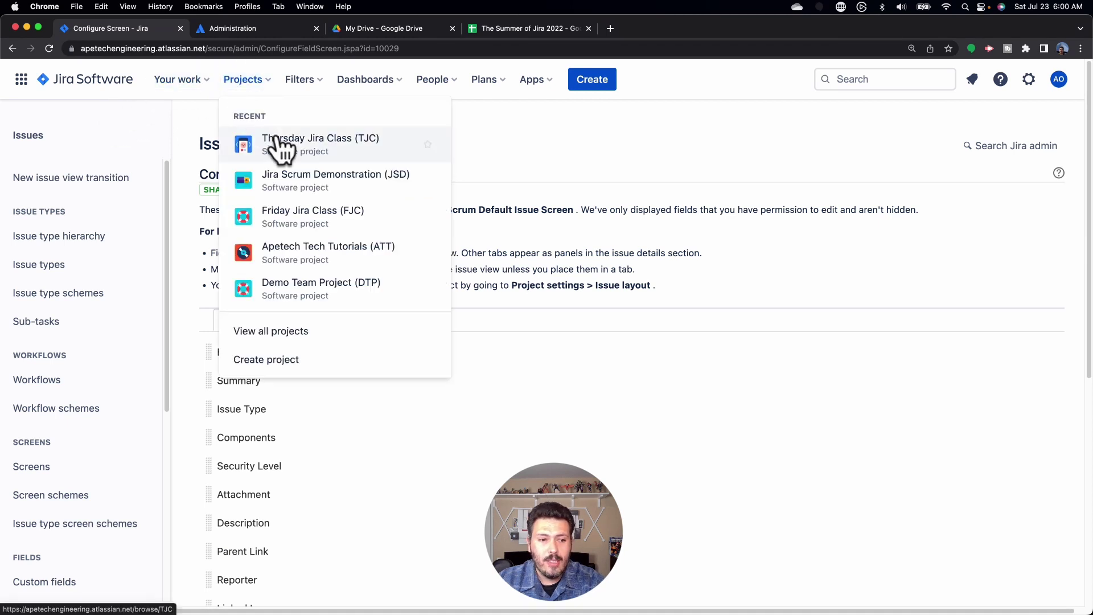
left_click(11, 49)
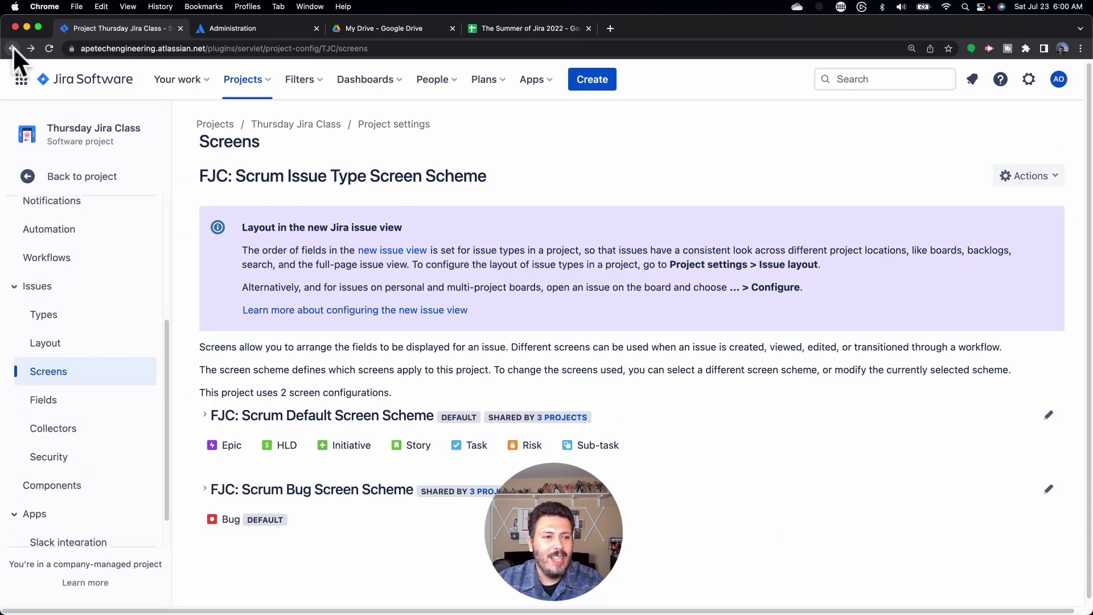
left_click(89, 162)
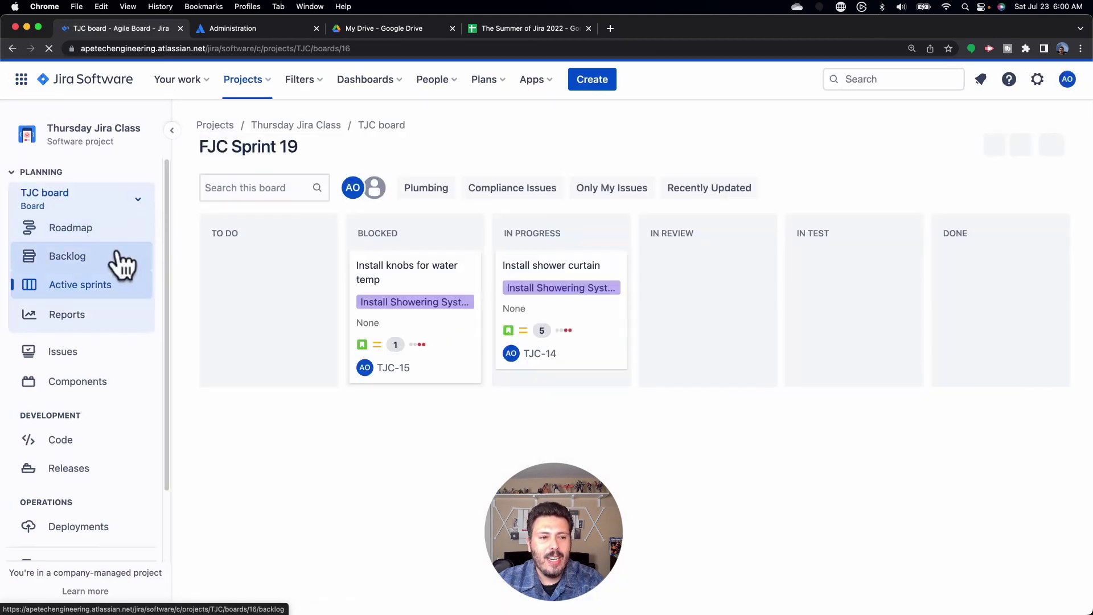
left_click(436, 291)
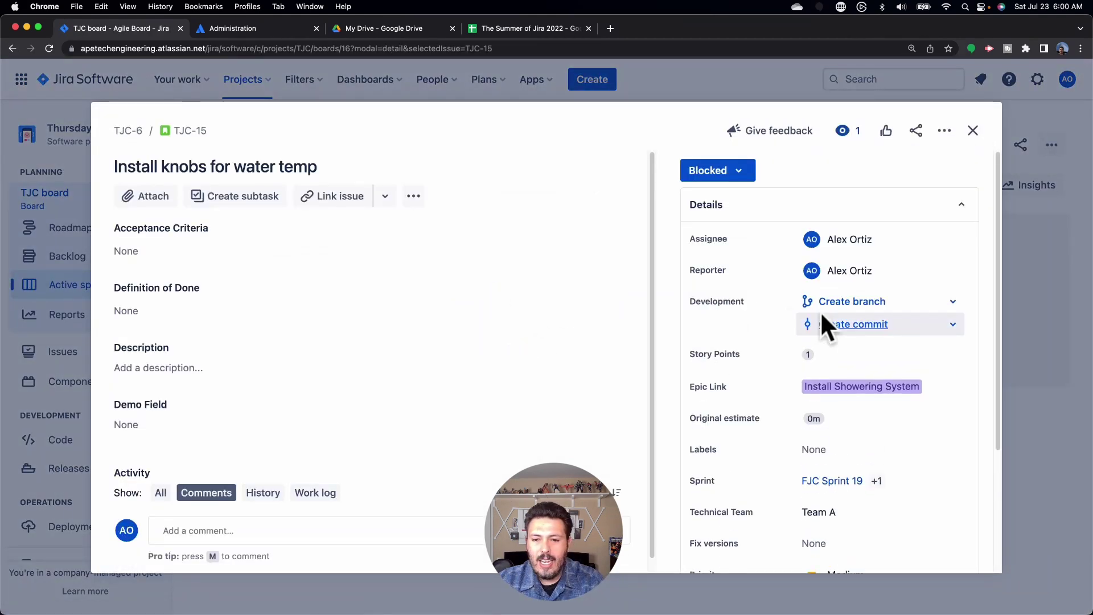
scroll(840, 353, "down", 2)
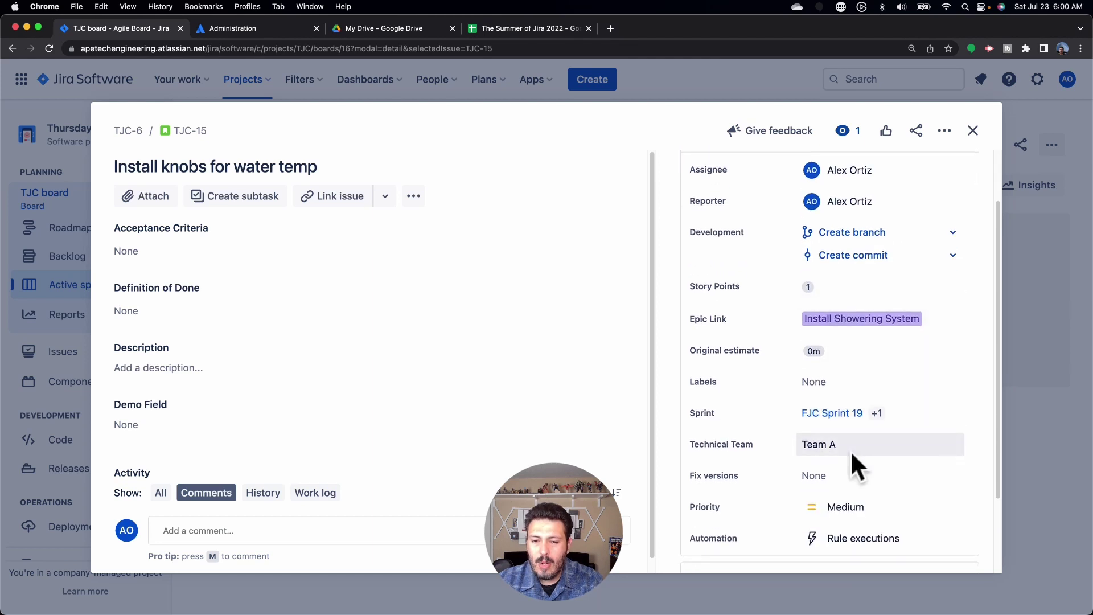
scroll(851, 450, "down", 2)
left_click(854, 476)
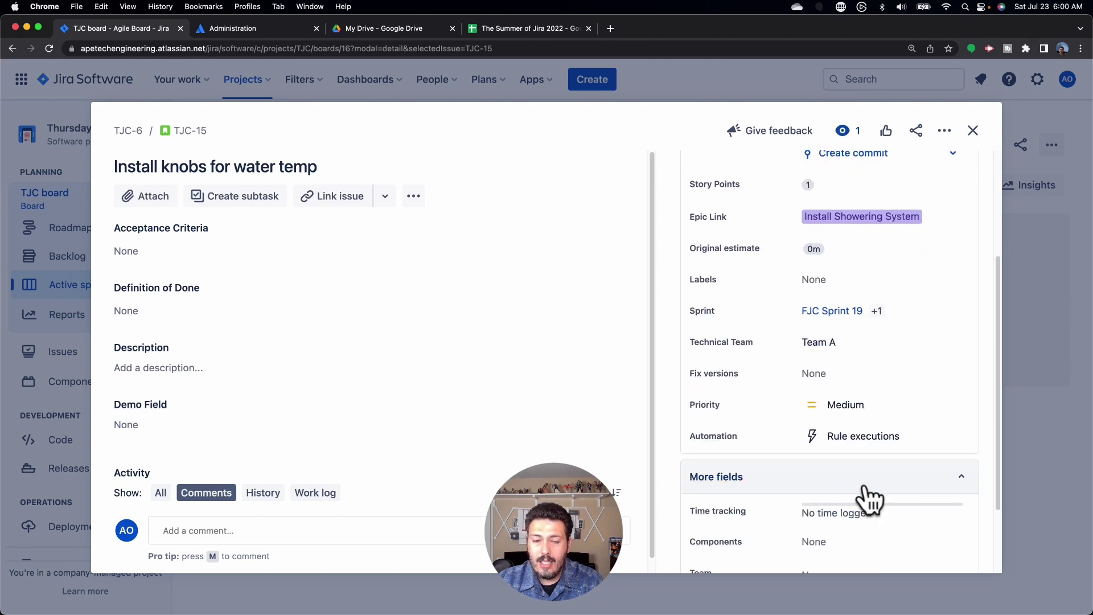
scroll(865, 495, "down", 1)
left_click(827, 477)
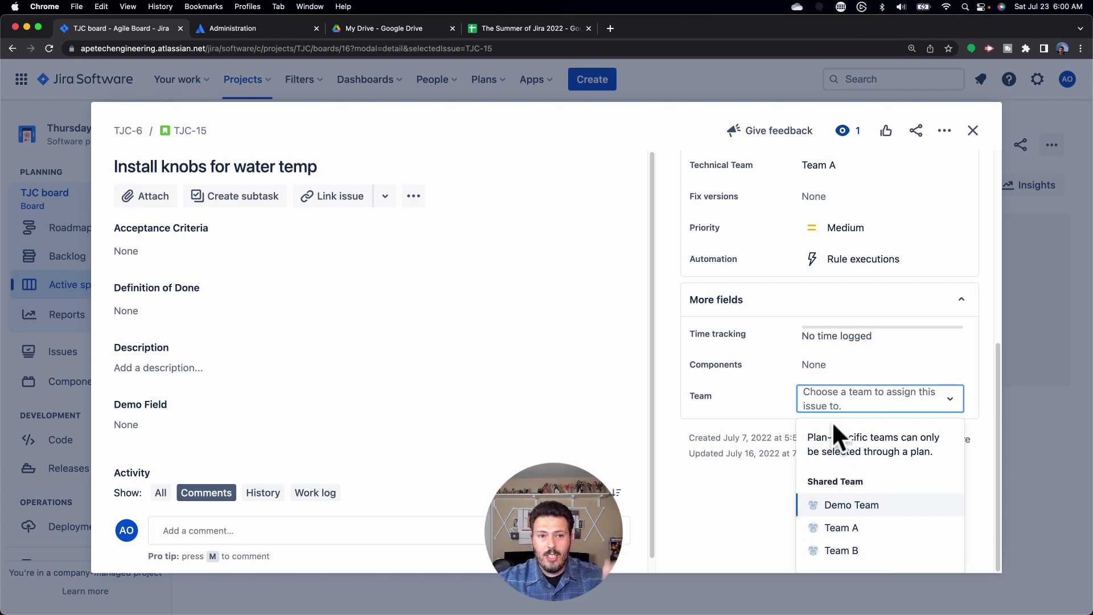
key("Return")
left_click(973, 131)
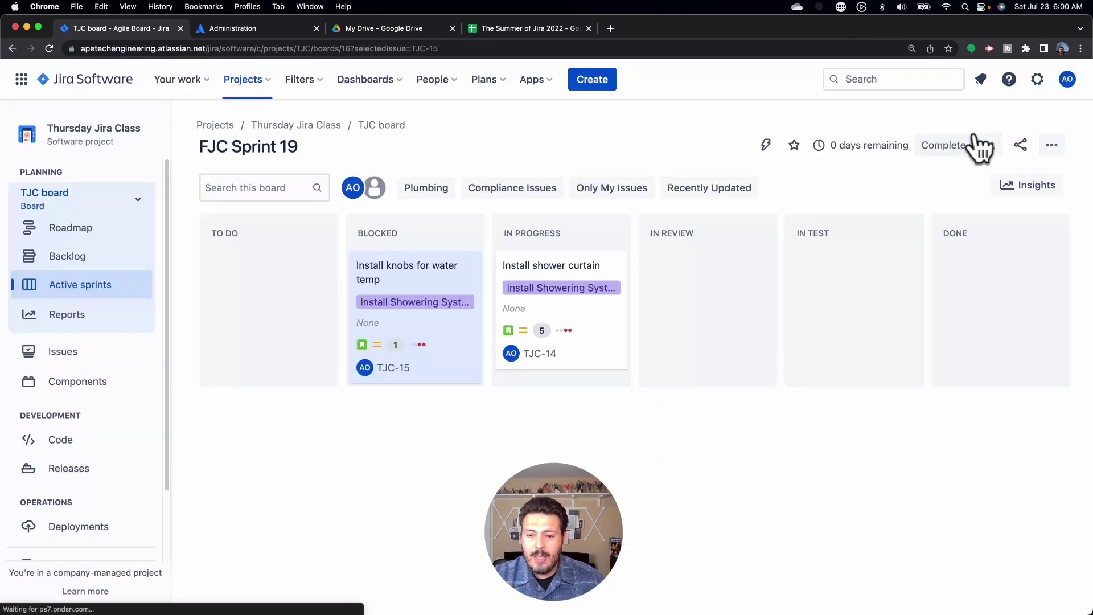
- Look at the teams offered under People, and view the shared teams used by Plans
left_click(444, 81)
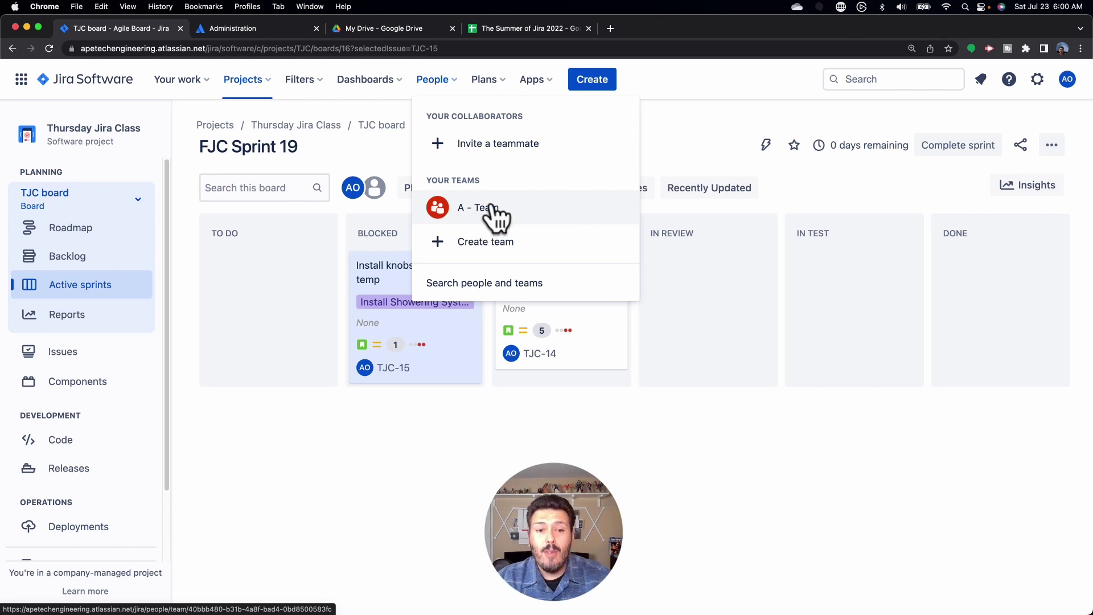
left_click(799, 505)
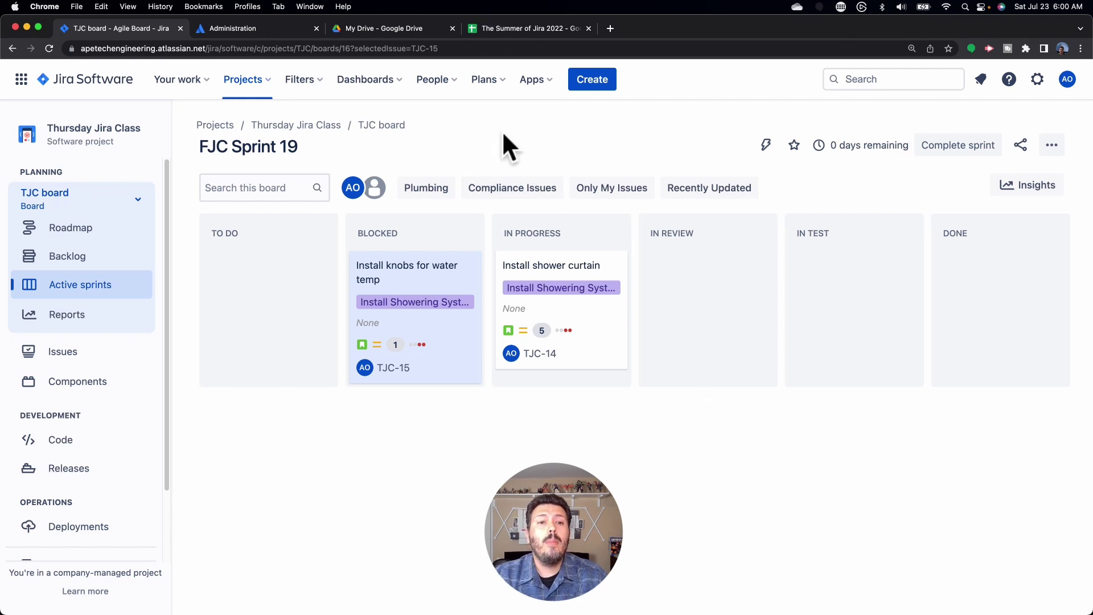
left_click(499, 81)
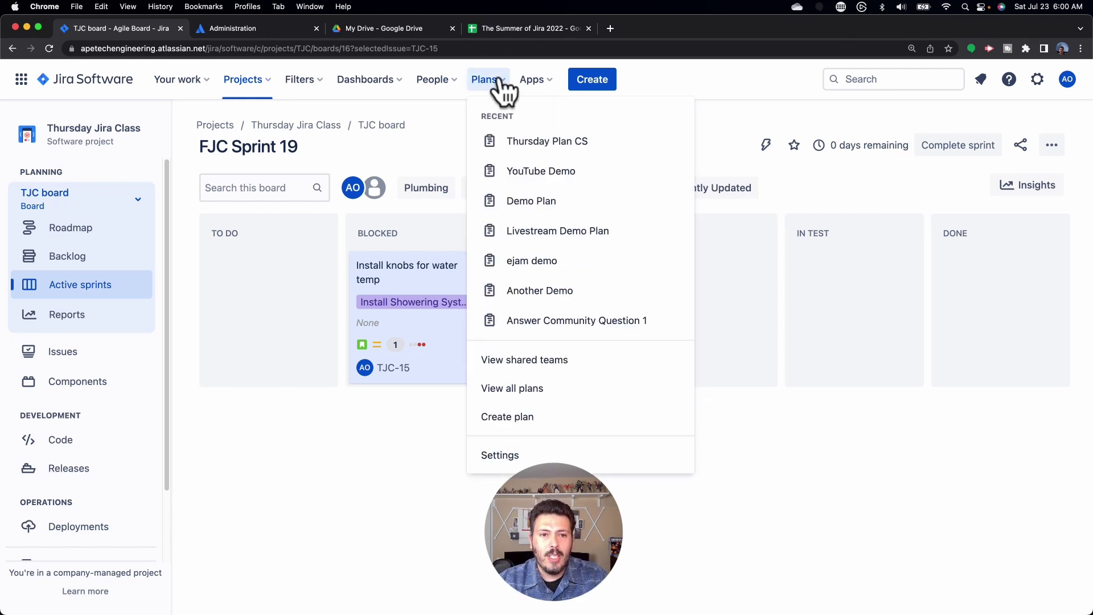
left_click(510, 362)
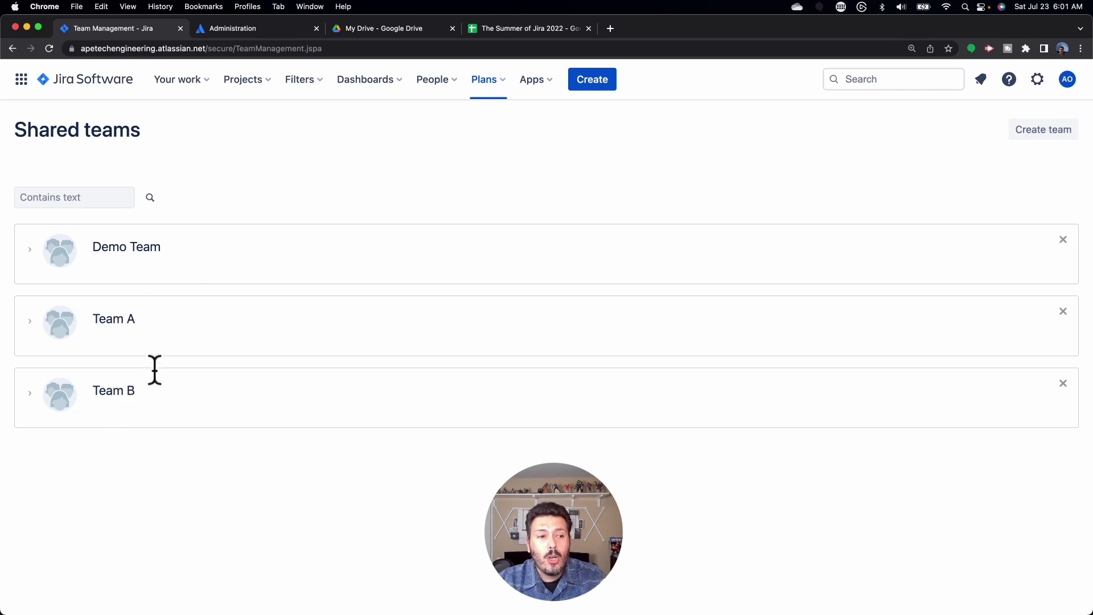
left_click_drag(8, 137, 209, 142)
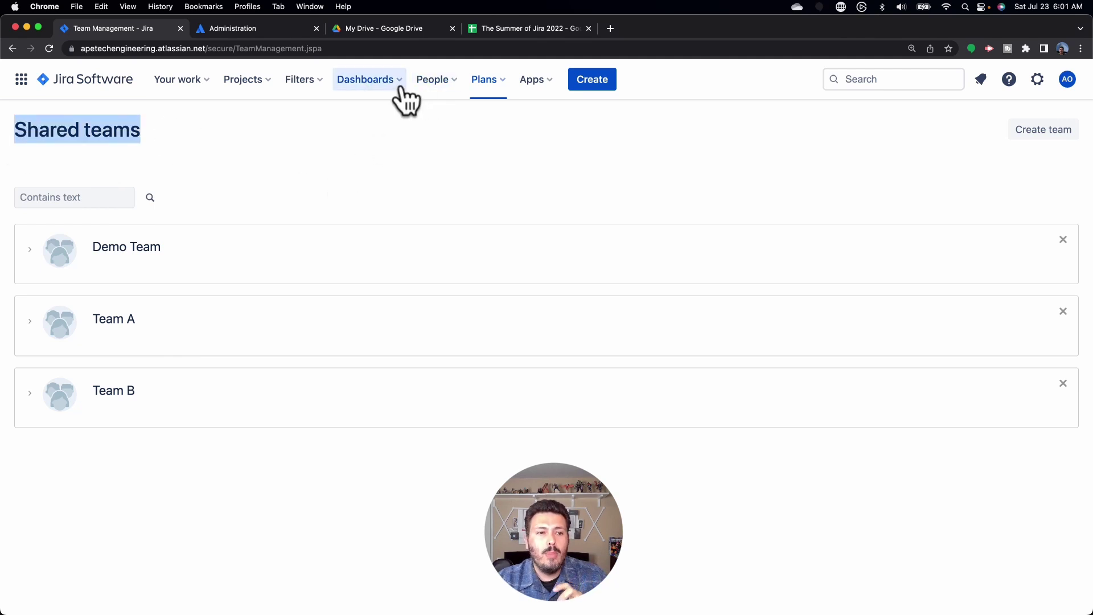
- Reopen "Install knobs for water temp" on the Thursday Jira Class board and compare its Technical Team and Team fields
left_click(246, 85)
left_click(327, 149)
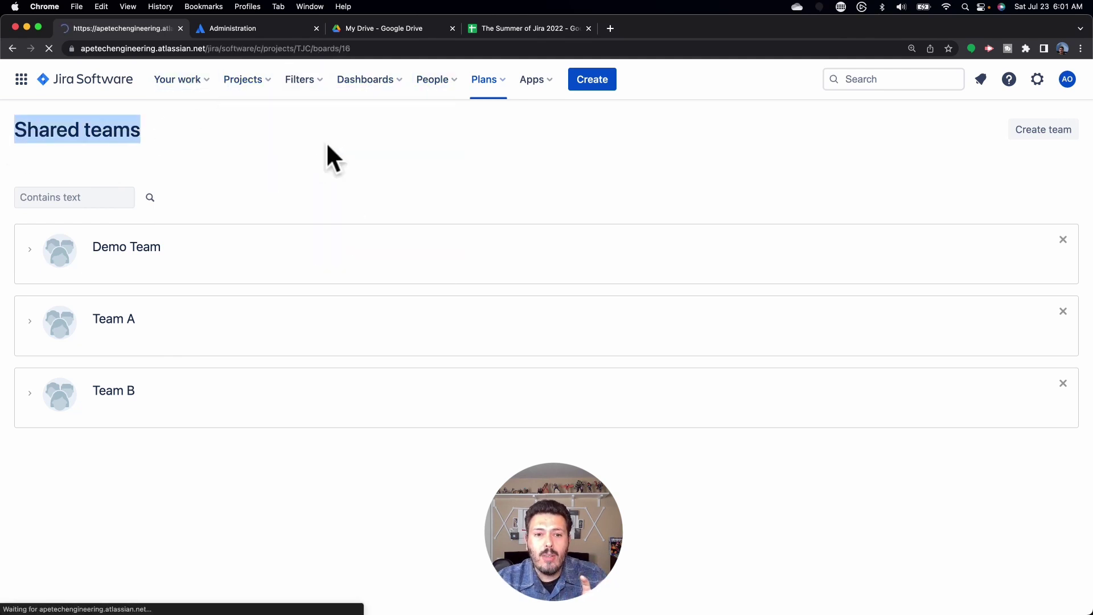
left_click(453, 283)
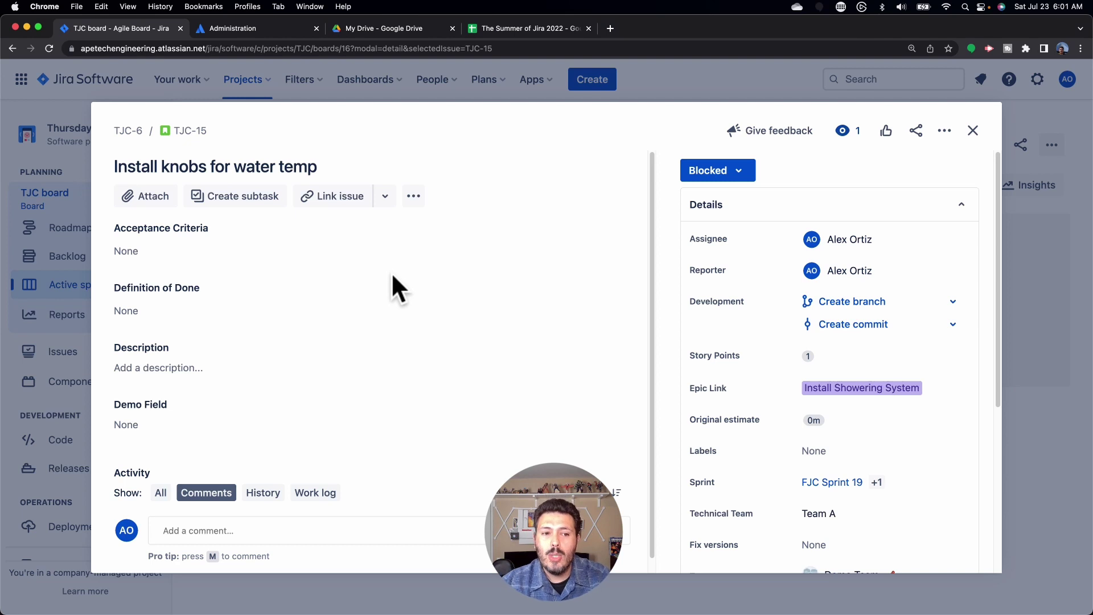
scroll(823, 381, "down", 3)
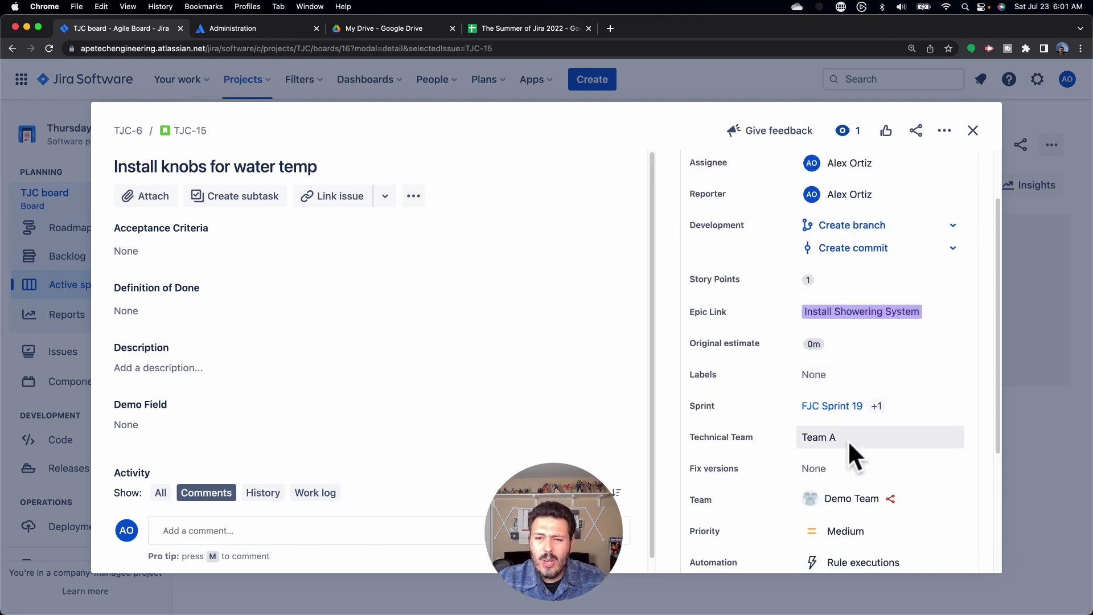
left_click(966, 137)
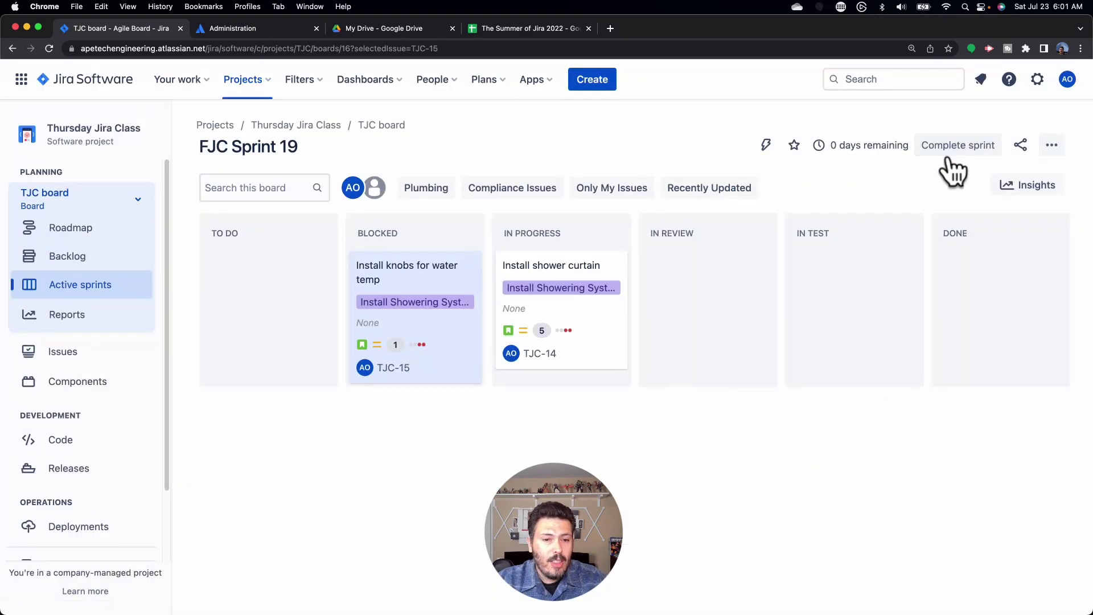